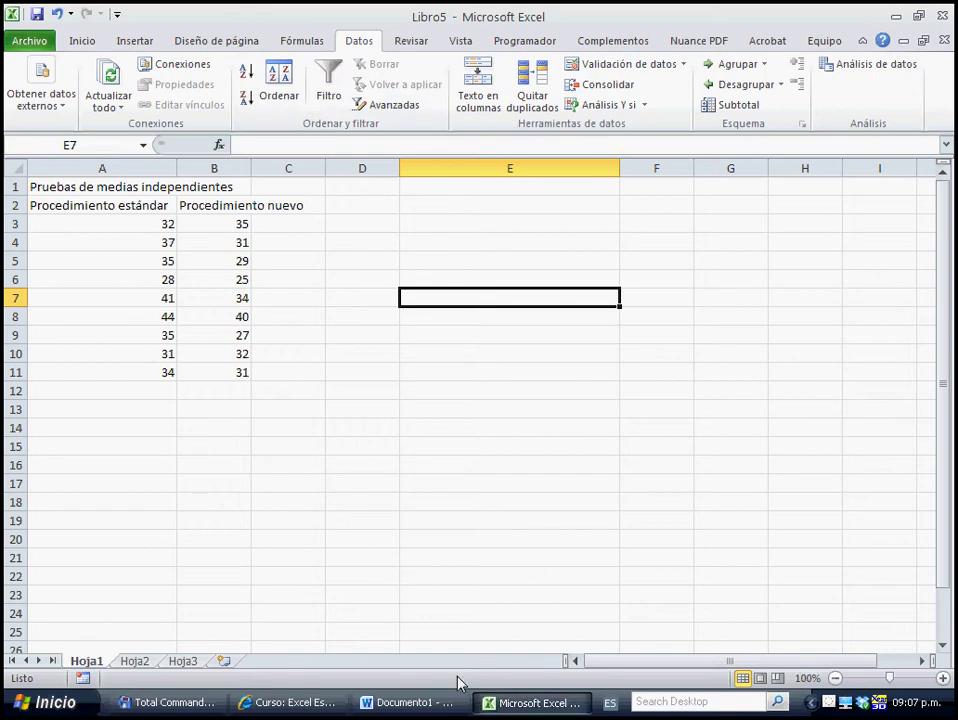
Switch to the Word document Documento1 that holds the two procedure columns
left_click(420, 702)
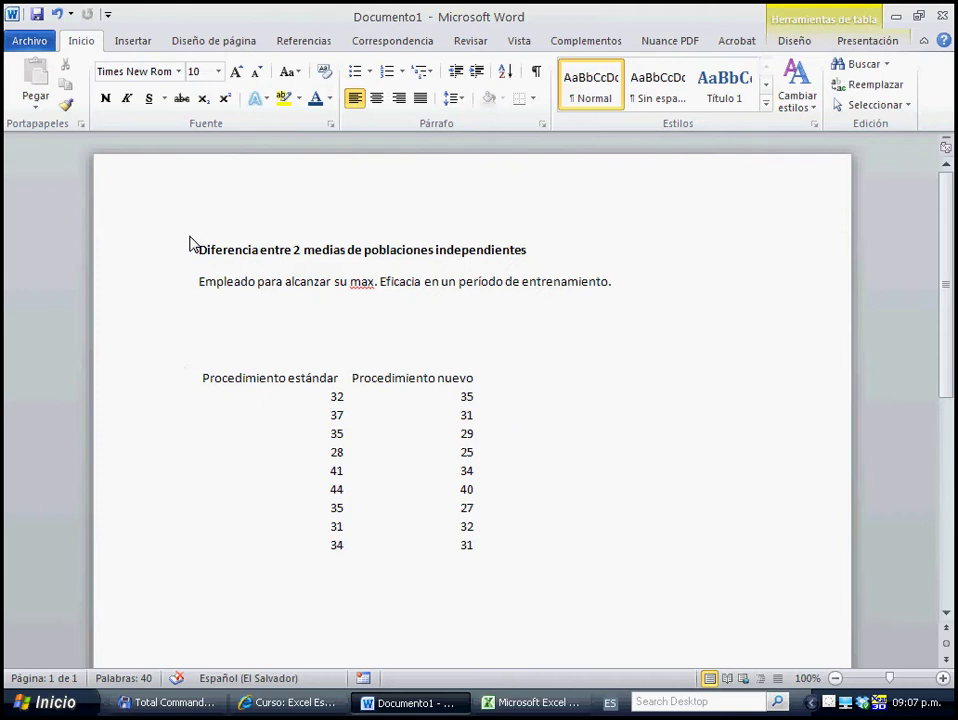
Review the heading and the Procedimiento estándar and nuevo columns in Word, then return to Libro5
left_click_drag(190, 245, 481, 243)
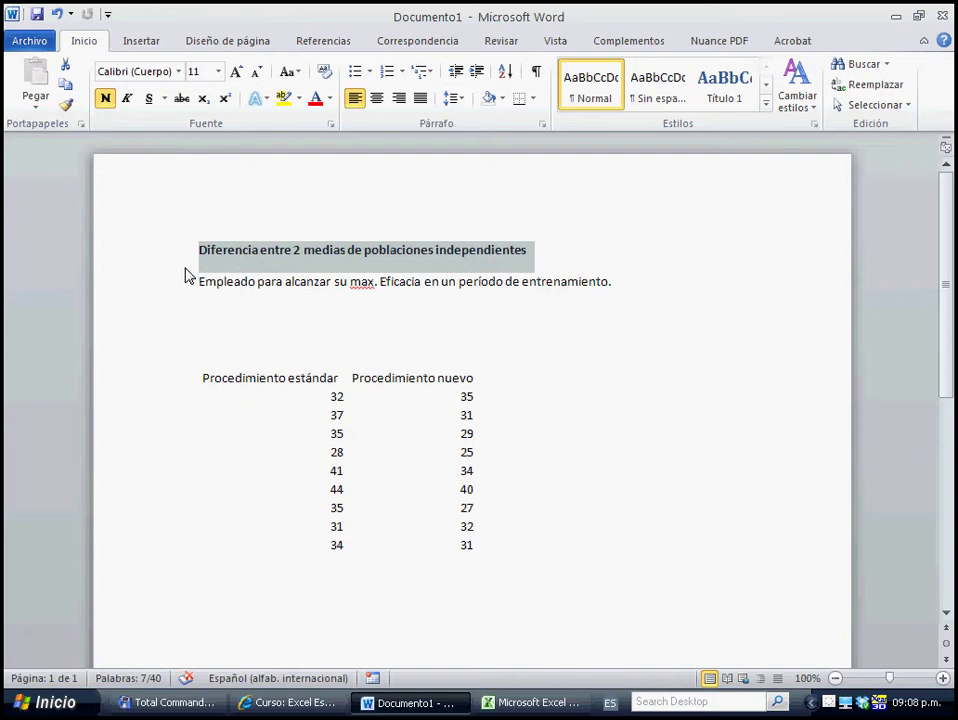
left_click_drag(188, 278, 297, 278)
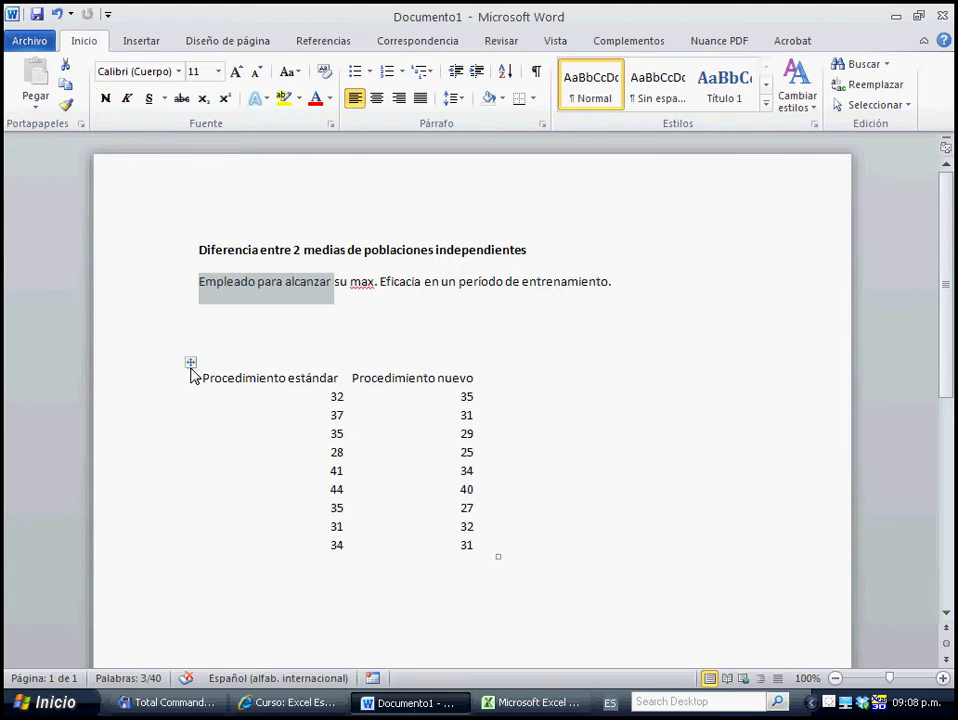
mouse_move(194, 374)
left_mouse_down()
mouse_move(260, 400)
mouse_move(272, 537)
left_mouse_up()
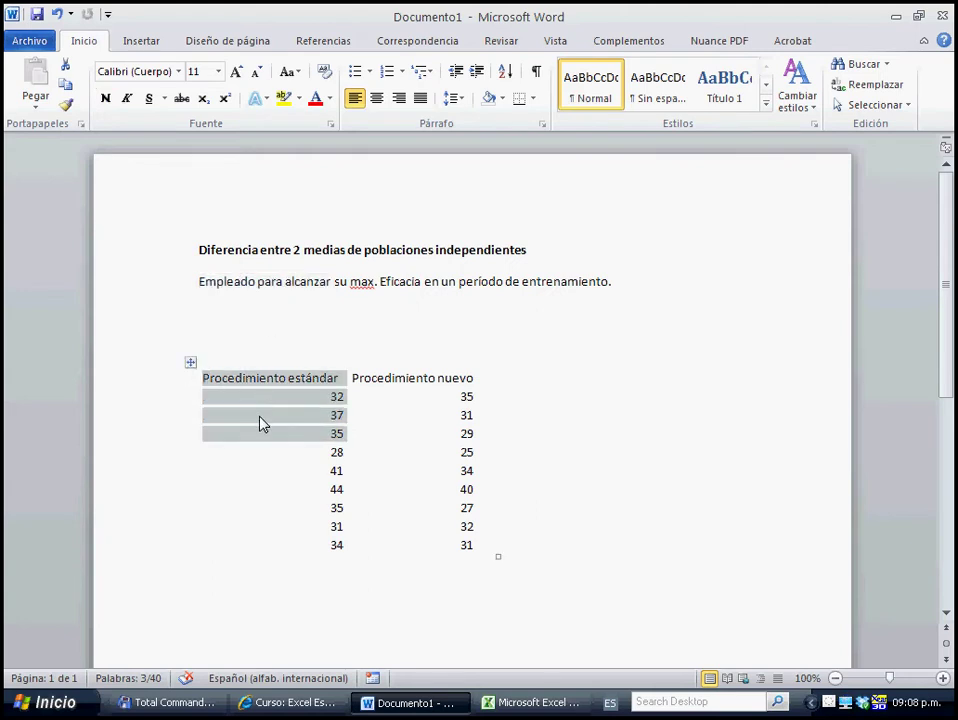
left_click(282, 511)
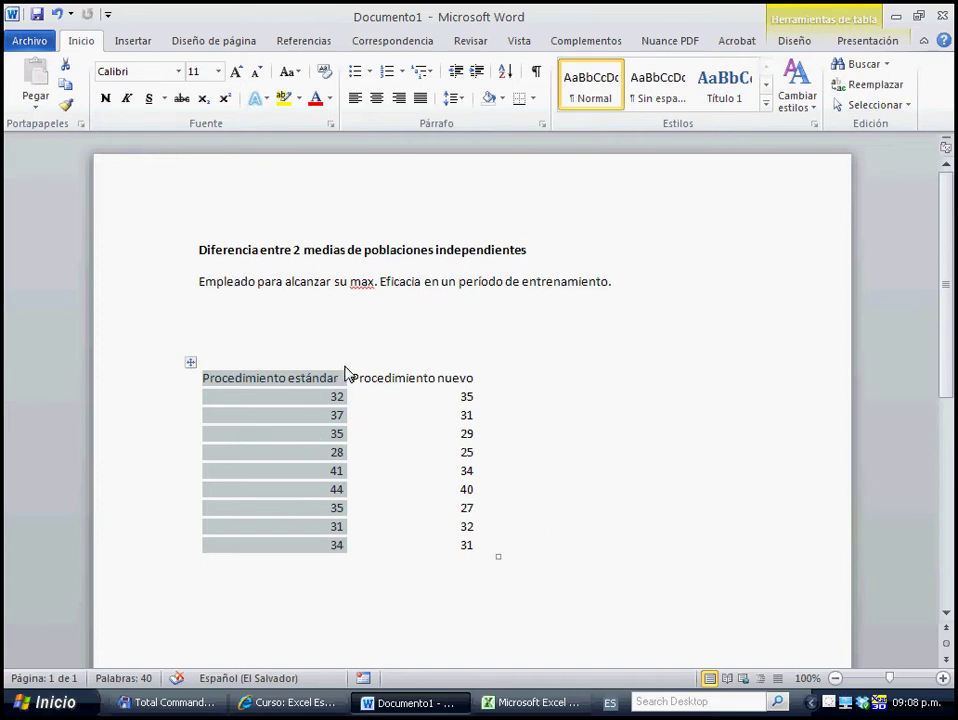
mouse_move(352, 370)
left_mouse_down()
mouse_move(463, 450)
mouse_move(467, 545)
left_mouse_up()
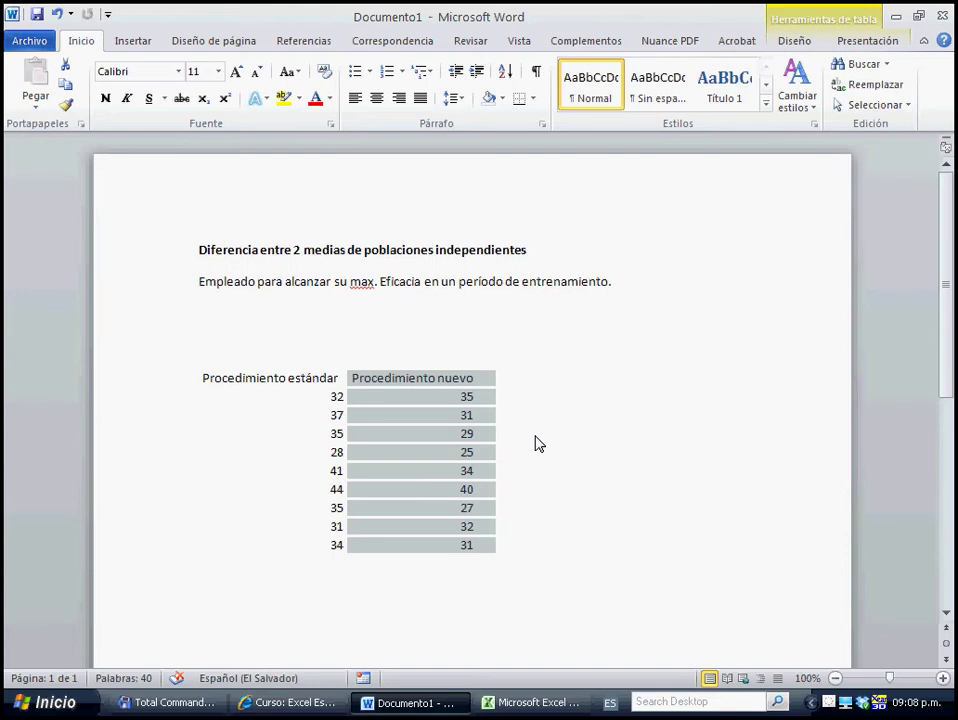
left_click(516, 694)
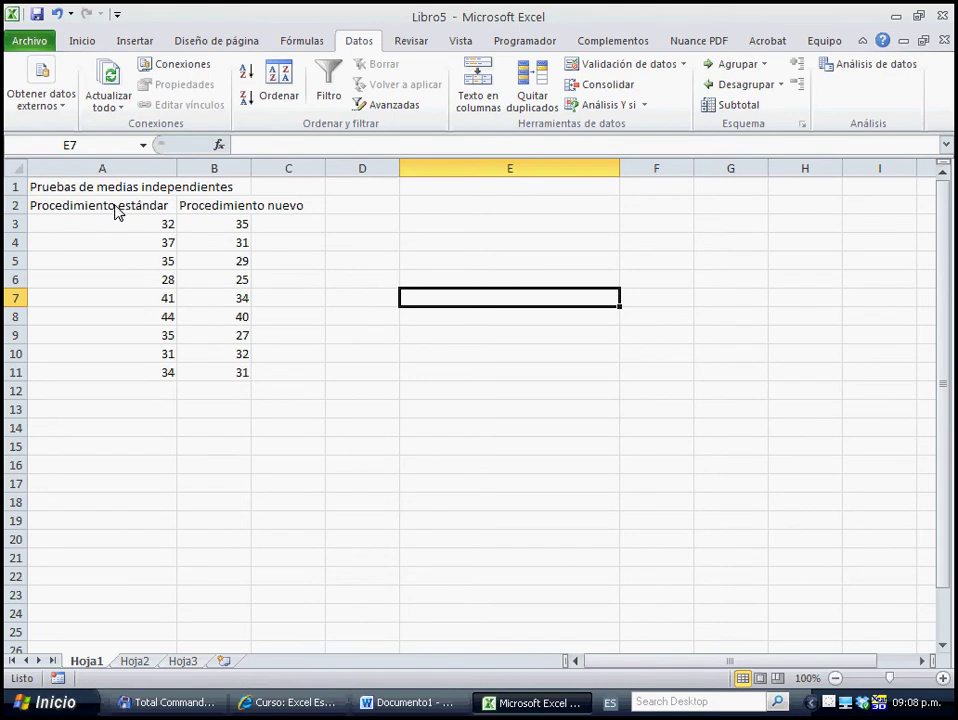
Autofit column B so the full 'Procedimiento nuevo' heading shows, leaving E3 selected
left_click(73, 184)
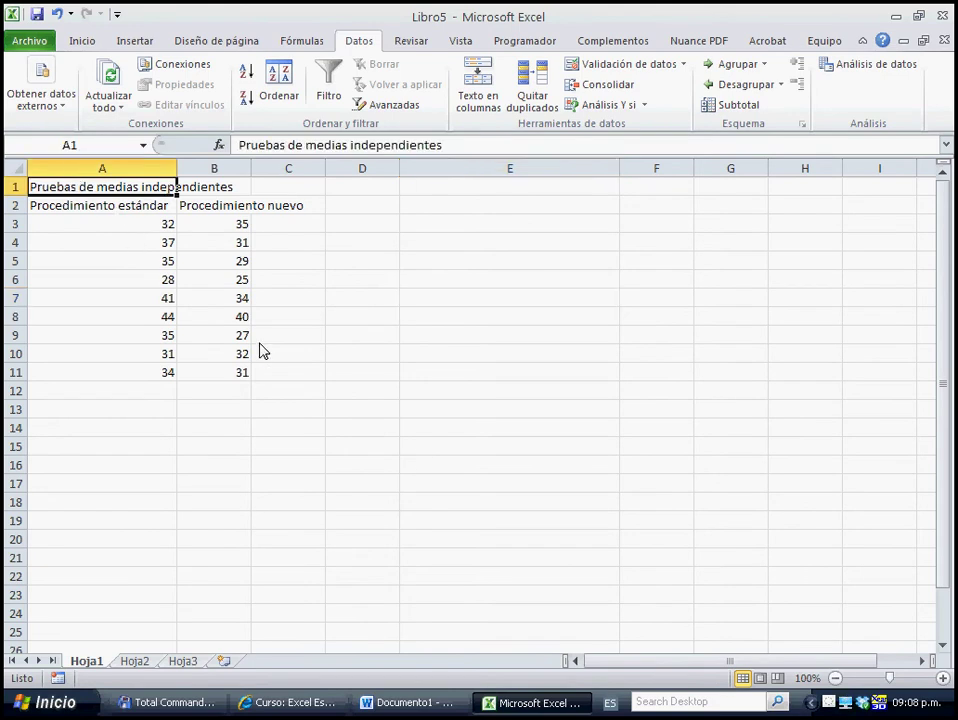
left_click_drag(124, 222, 160, 368)
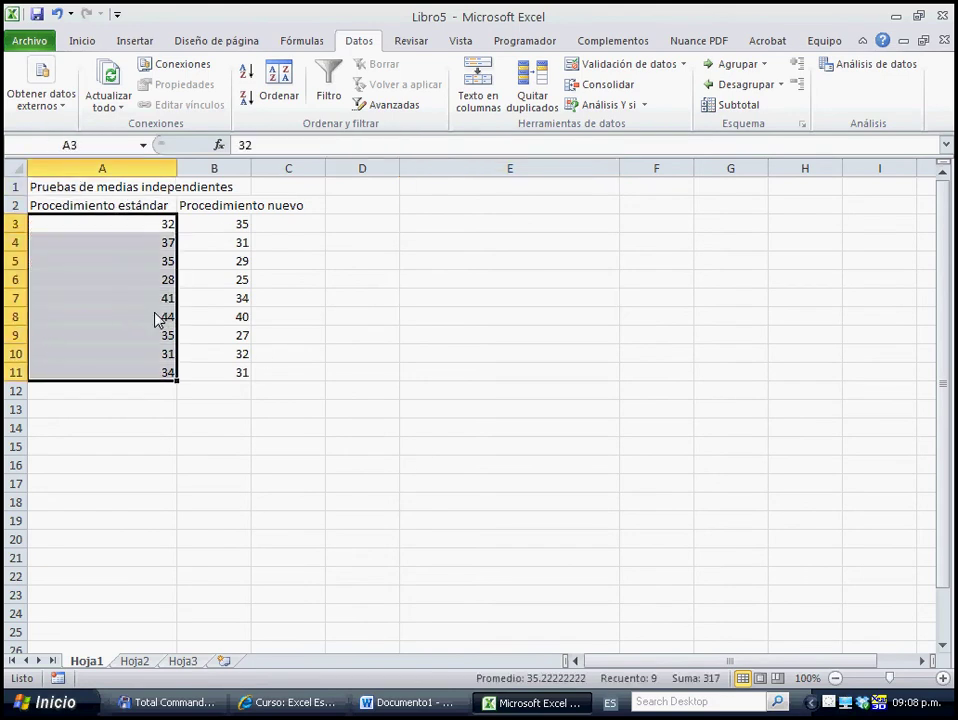
left_click_drag(220, 220, 228, 357)
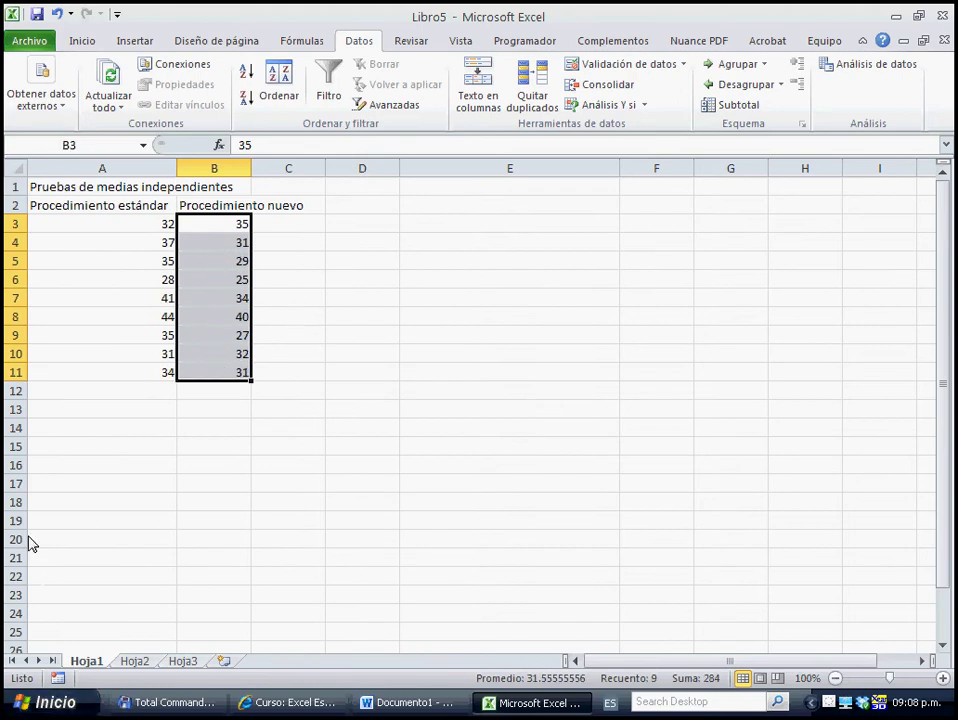
double_click(251, 168)
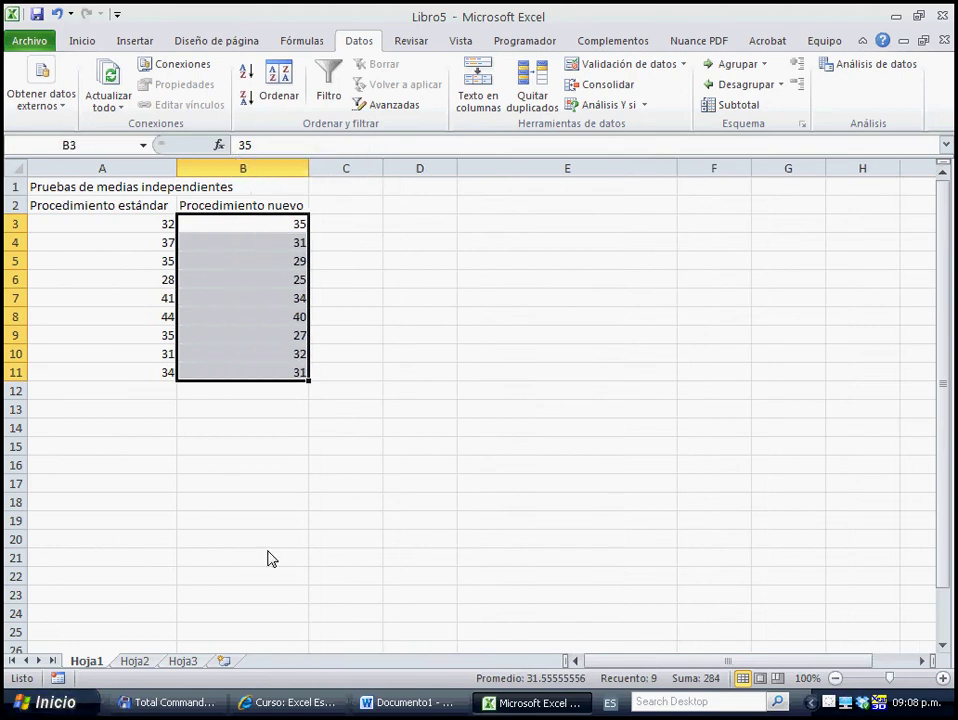
left_click(462, 222)
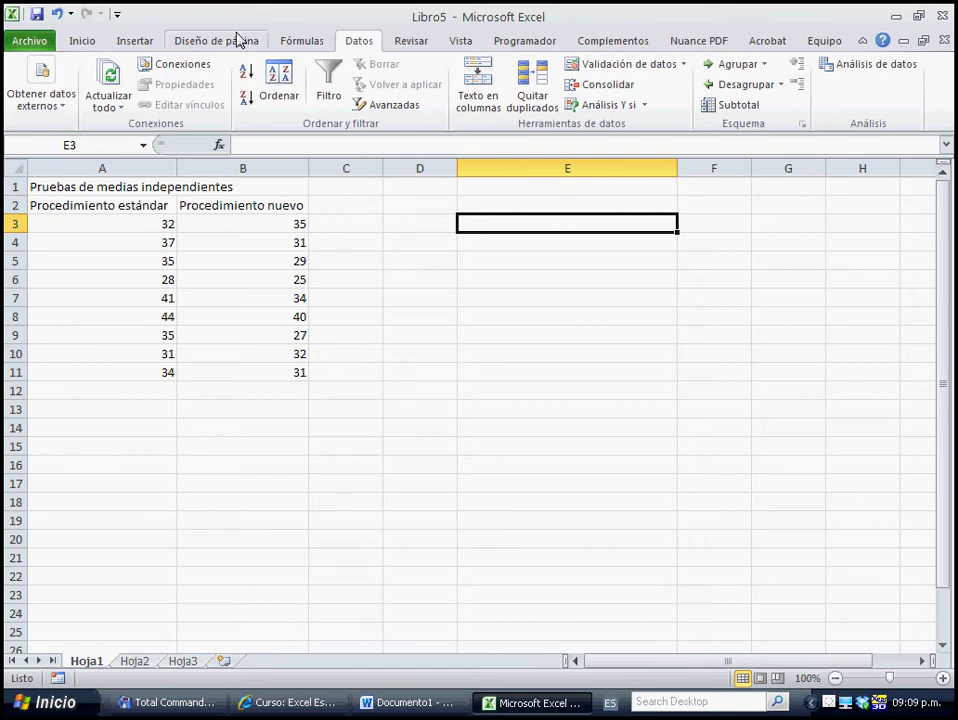
left_click(80, 38)
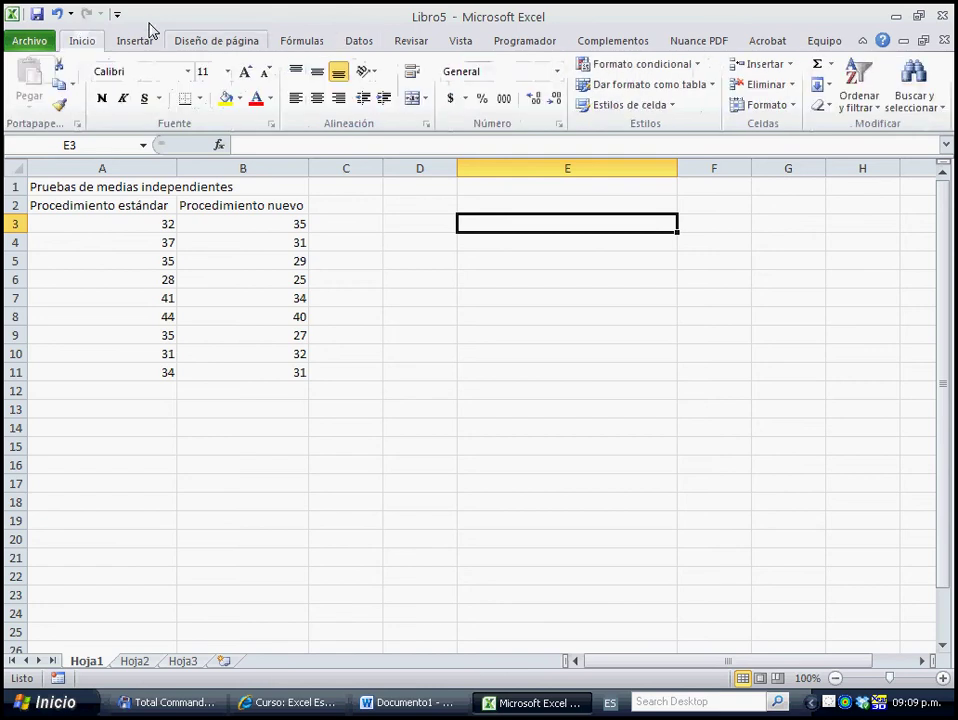
From Datos > Análisis de datos, choose 'Prueba t para dos muestras suponiendo varianzas iguales'
left_click(358, 36)
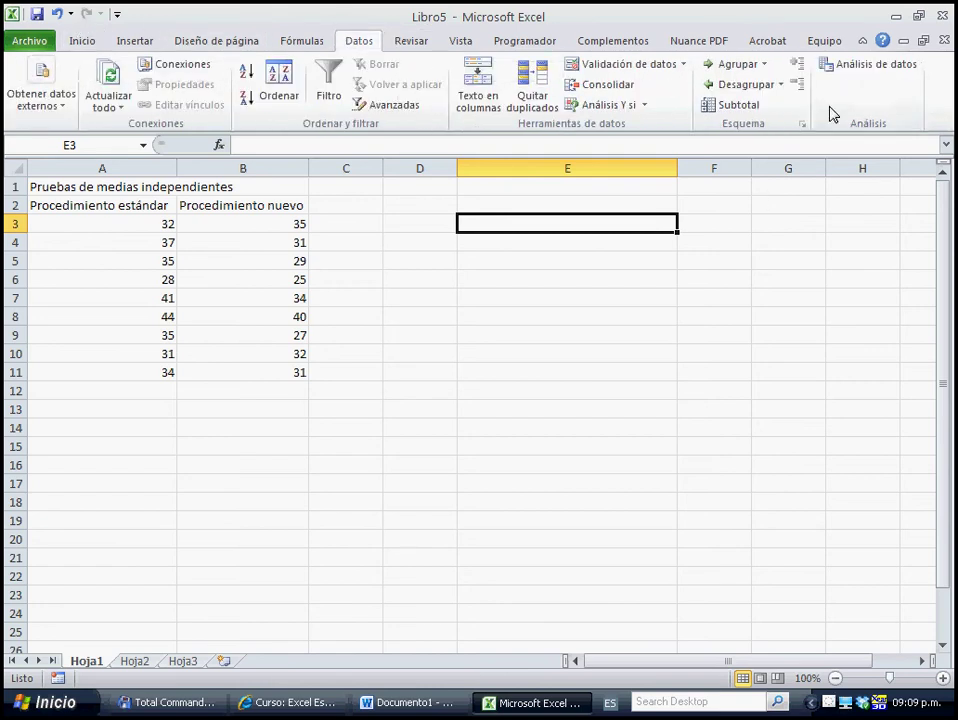
left_click(845, 62)
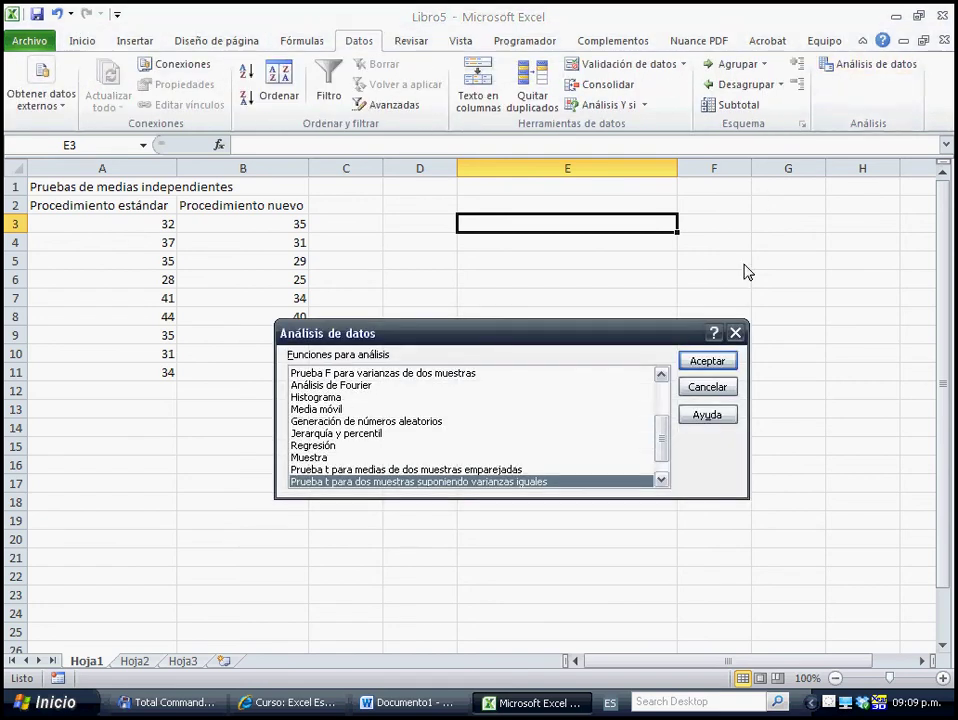
scroll(640, 400, "up", 3)
left_click(352, 432)
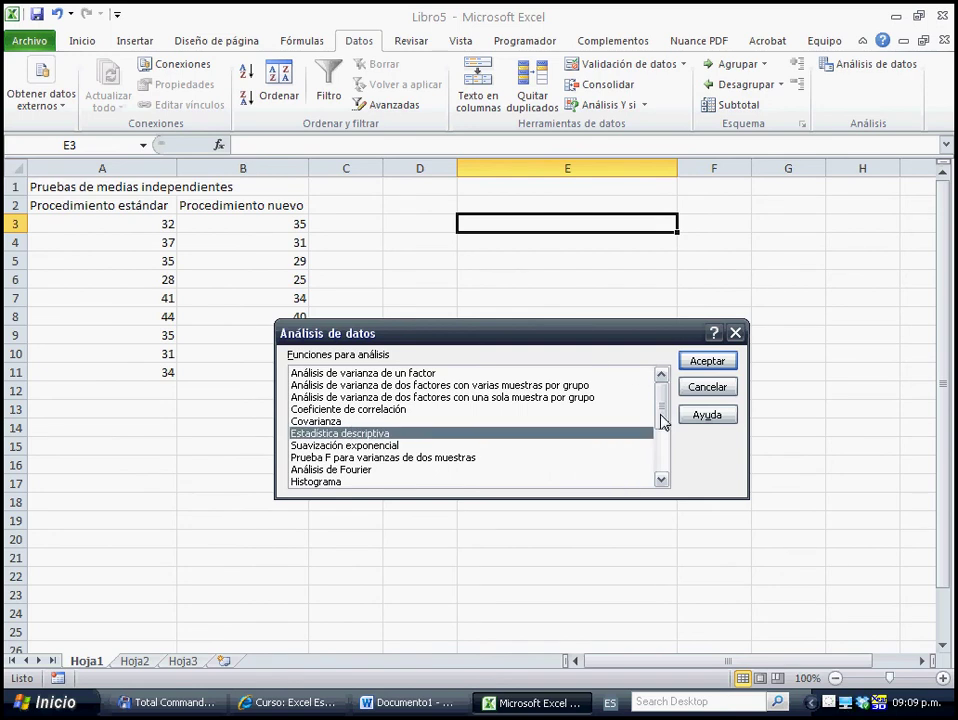
left_click_drag(650, 395, 652, 481)
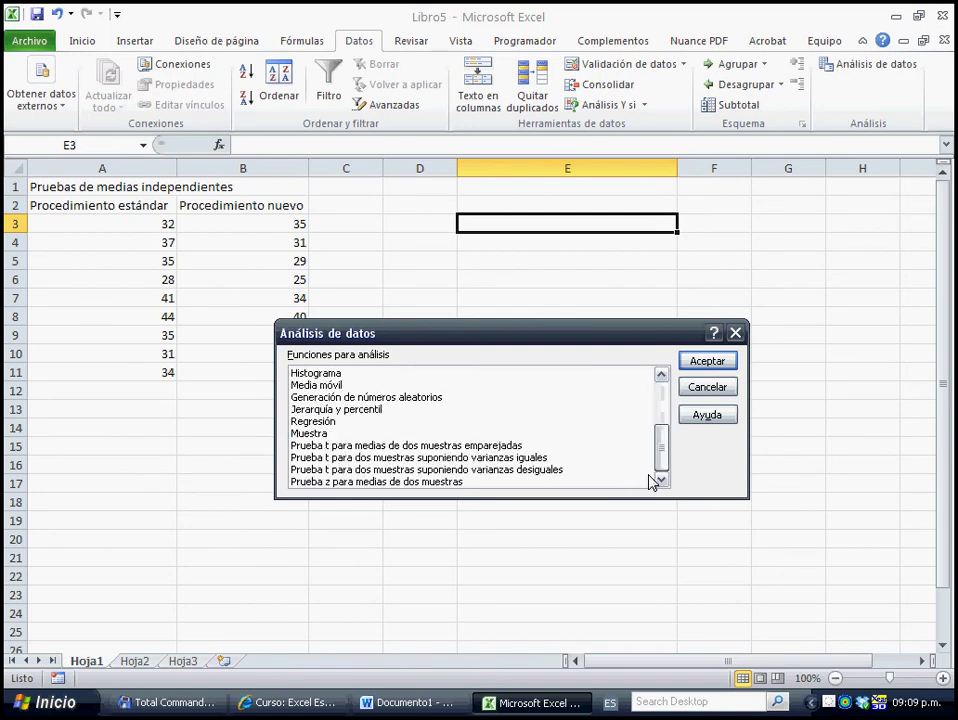
left_click(490, 457)
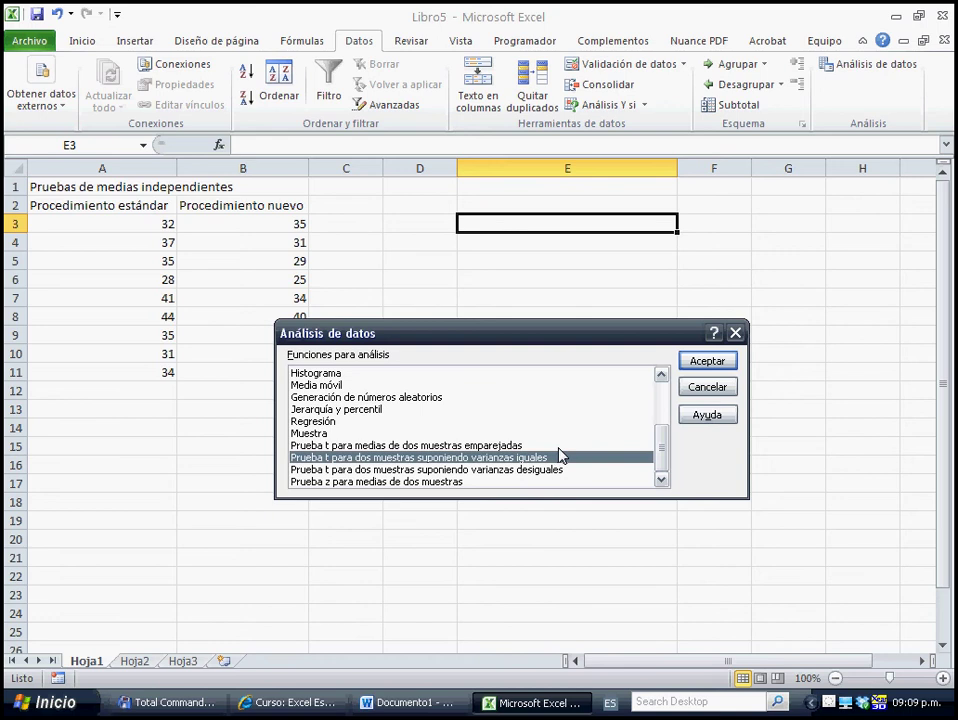
left_click(707, 360)
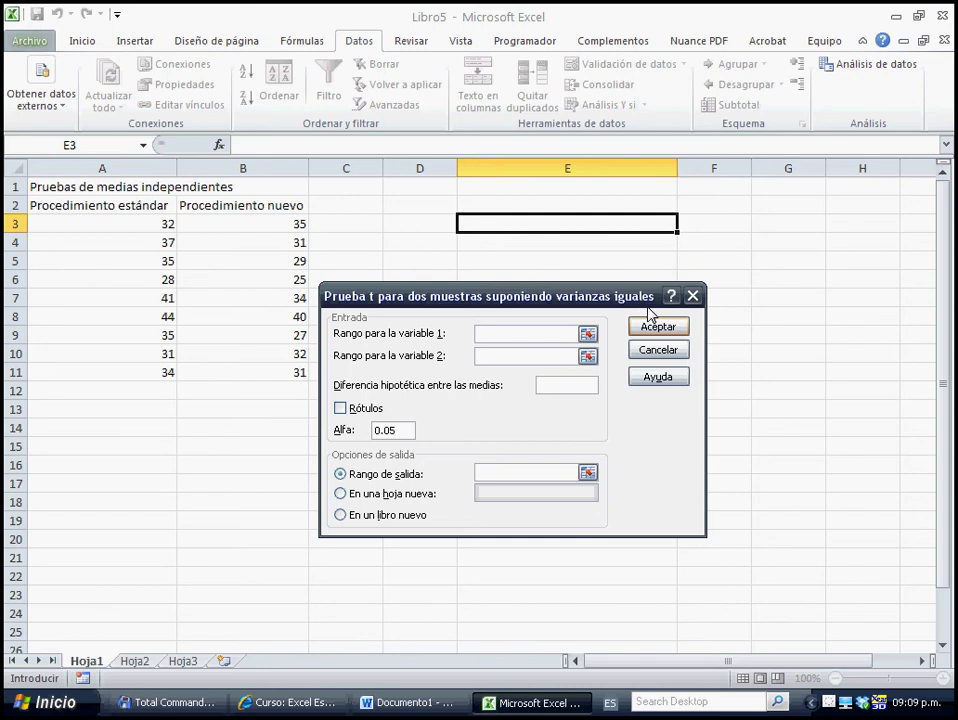
Run the t-test with variable 1 B3:B11, variable 2 A3:A11, and output at E3
left_click_drag(259, 223, 258, 367)
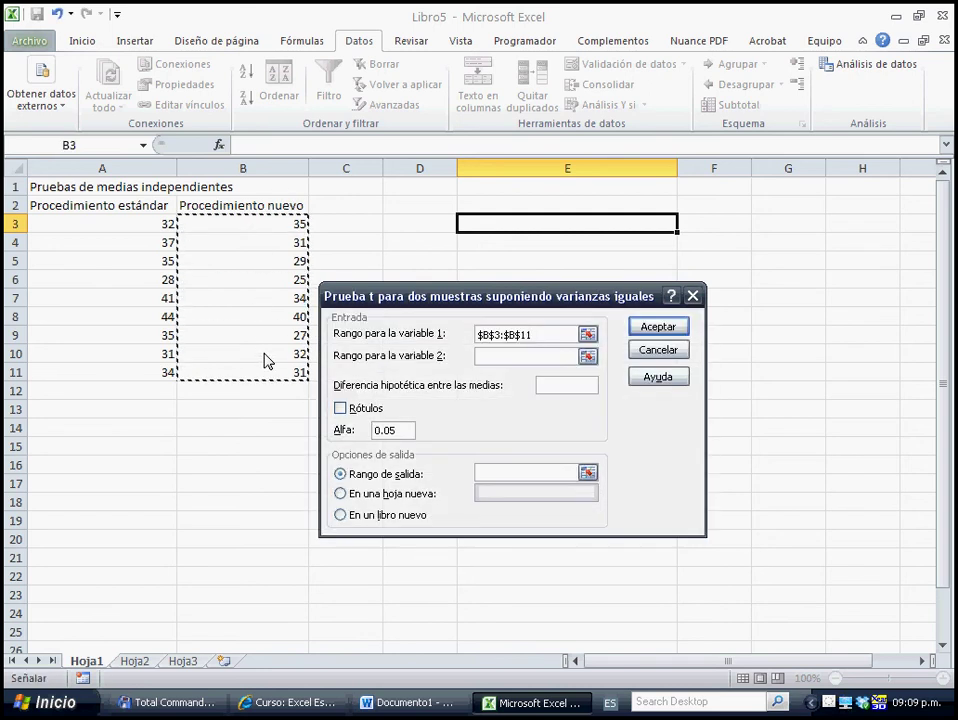
left_click(508, 356)
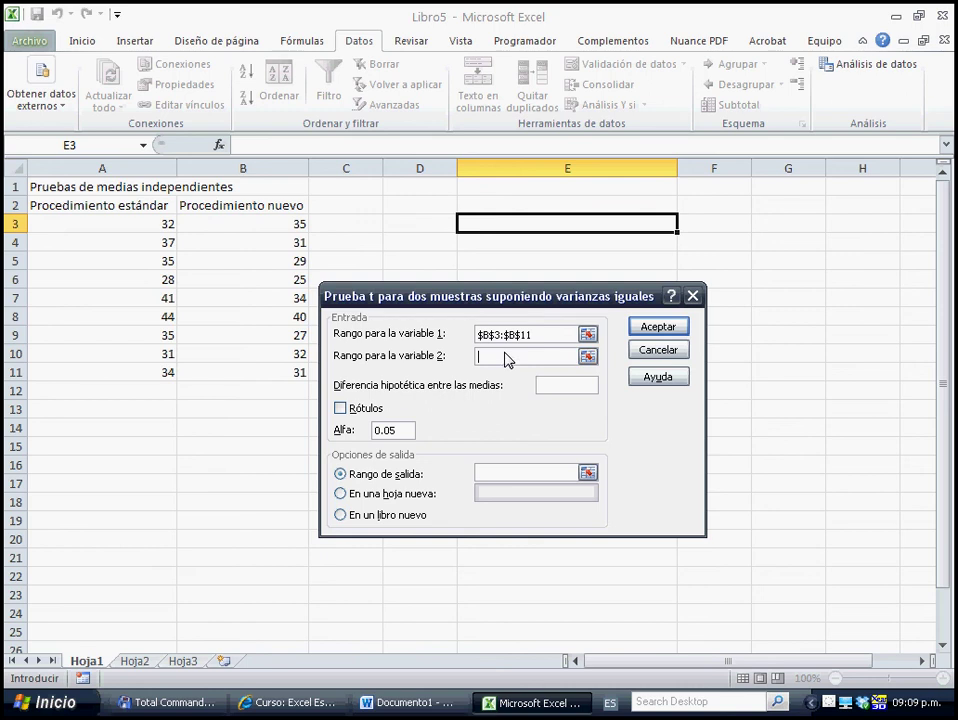
left_click_drag(166, 221, 150, 372)
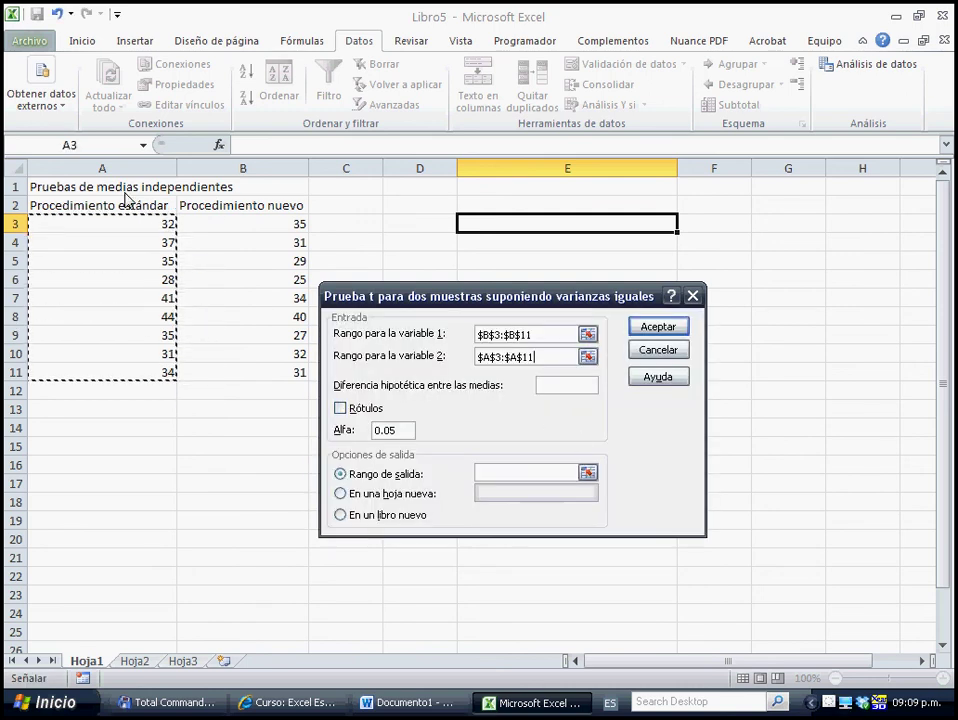
left_click(338, 406)
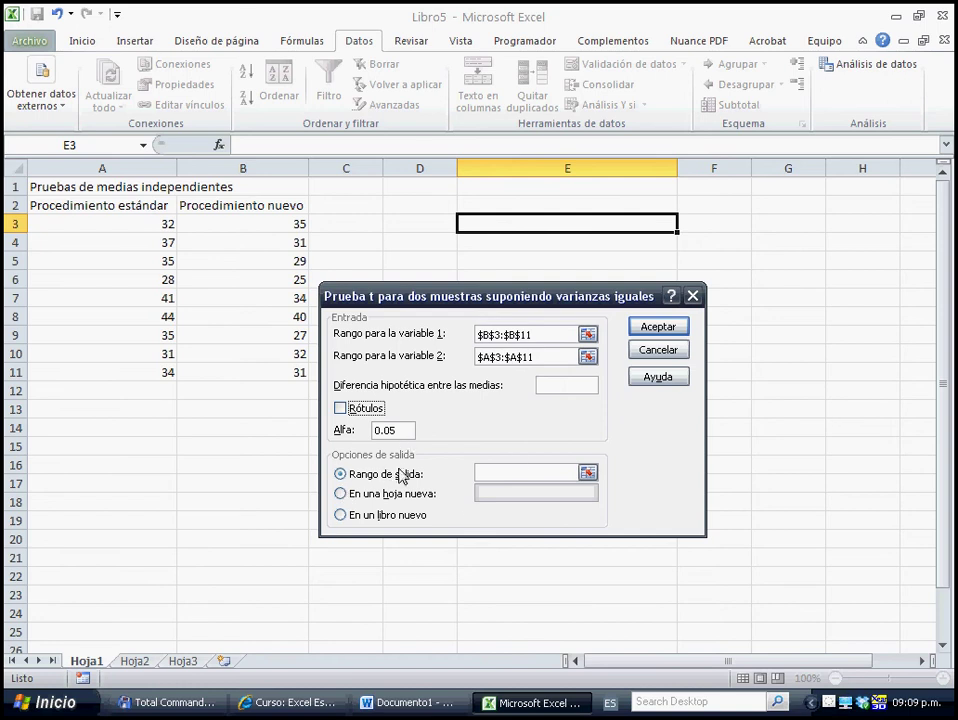
left_click(580, 466)
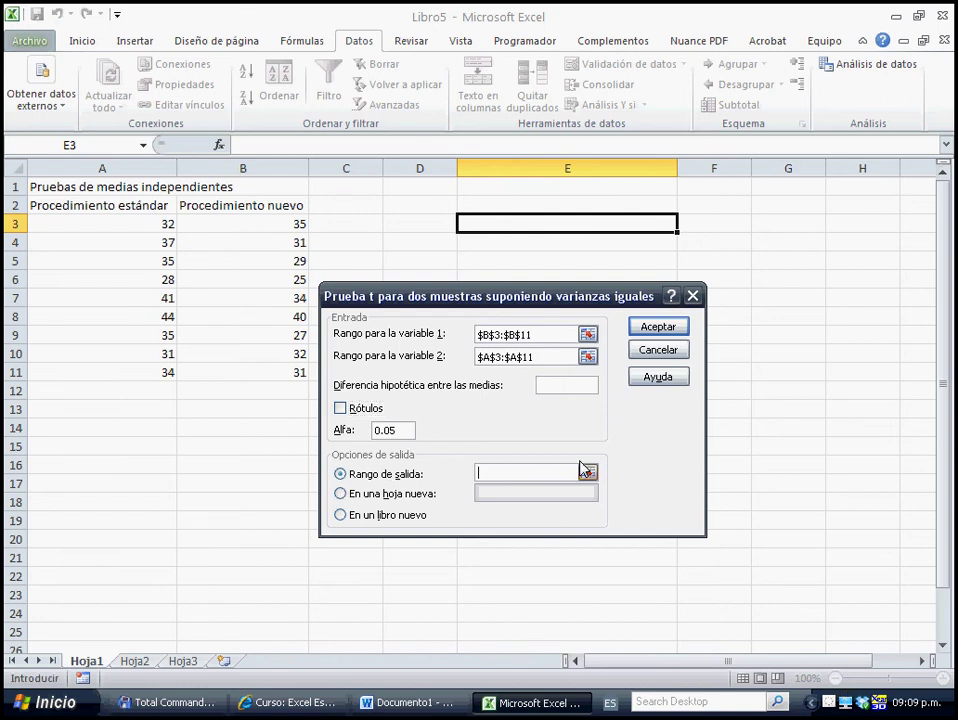
left_click(582, 466)
left_click(515, 223)
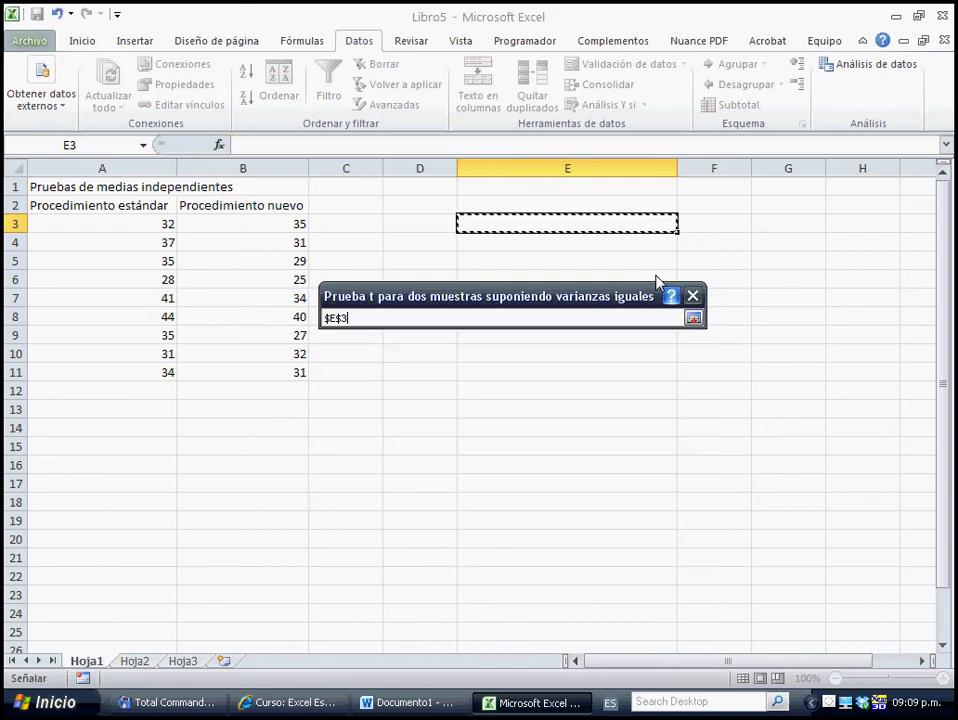
key("Return")
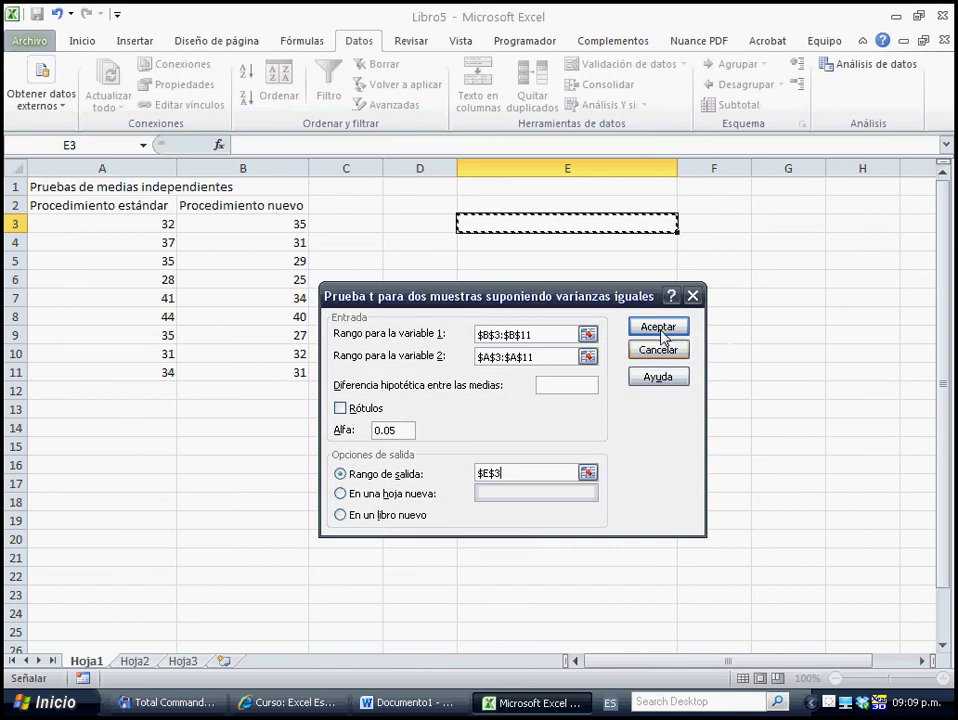
left_click(652, 316)
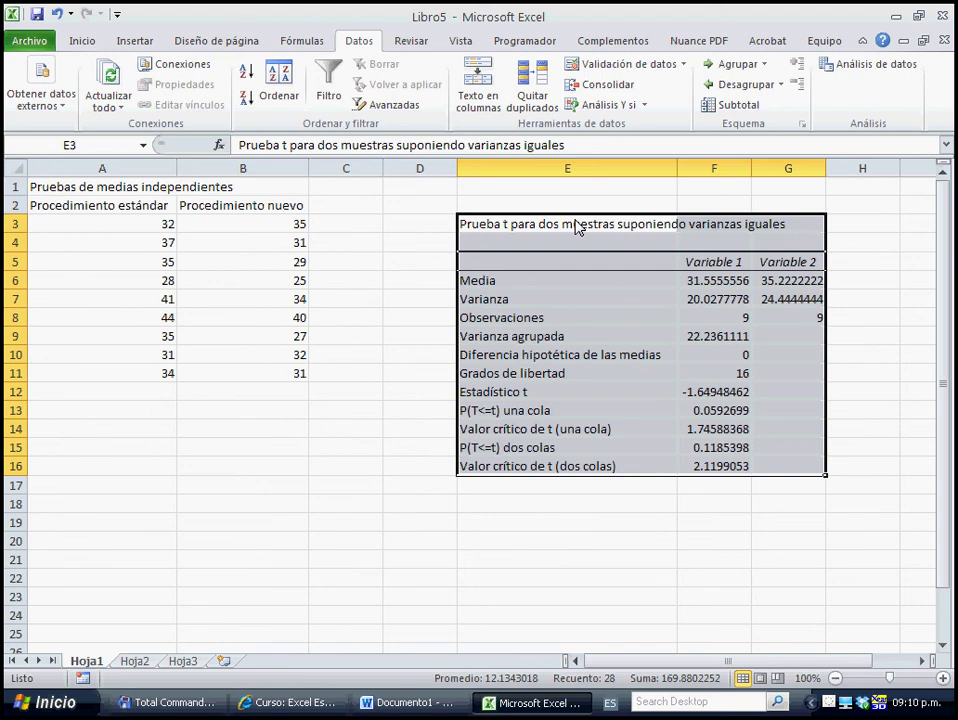
key("Down")
left_click(519, 220)
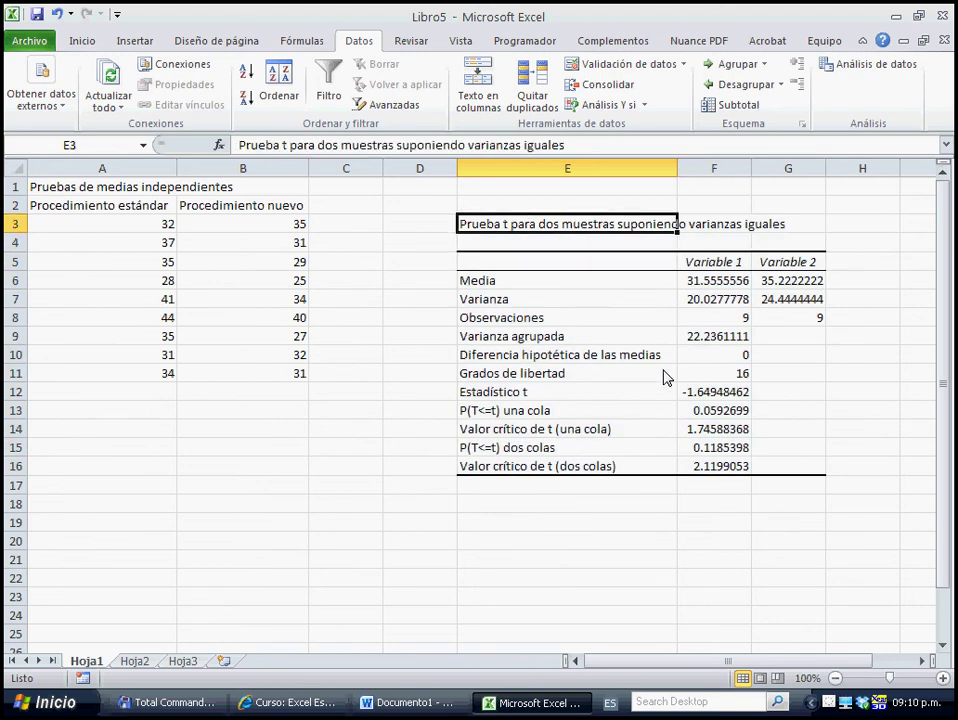
left_click(697, 260)
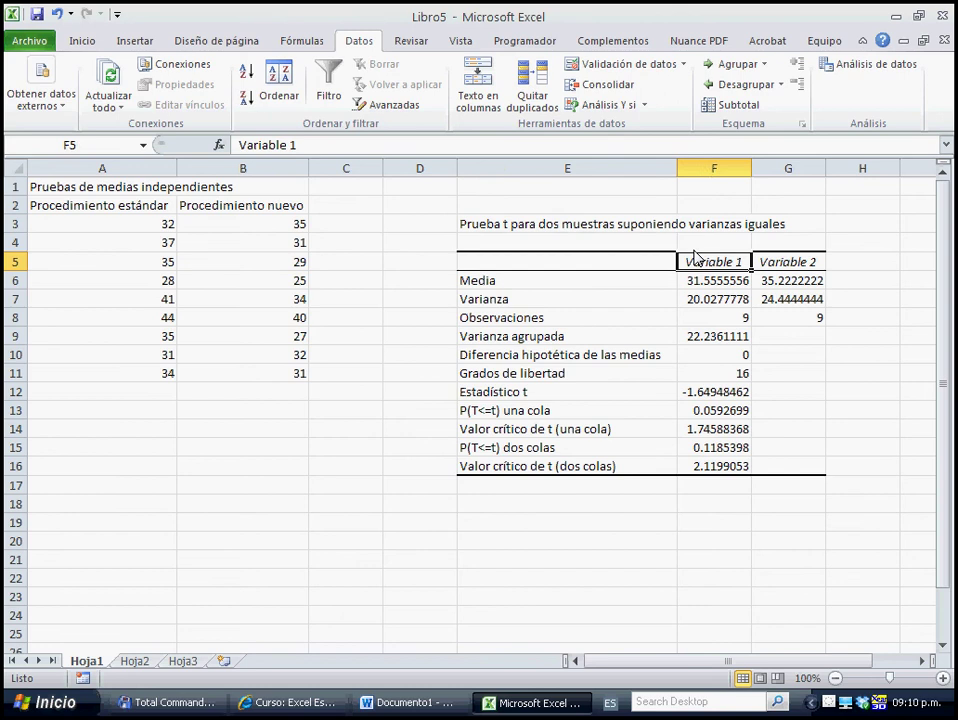
left_click(752, 260)
left_click(705, 262)
left_click(690, 280)
Enter =PROMEDIO(B3:B11) in A13, returning 31.5555556 to match the Variable 1 mean
left_click(110, 409)
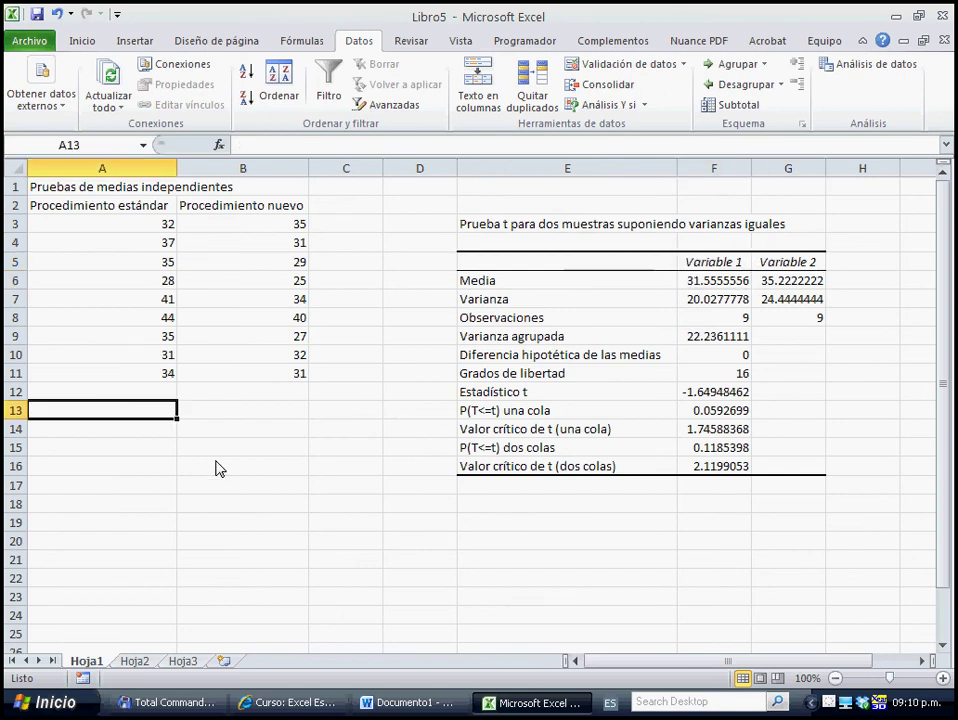
type("=")
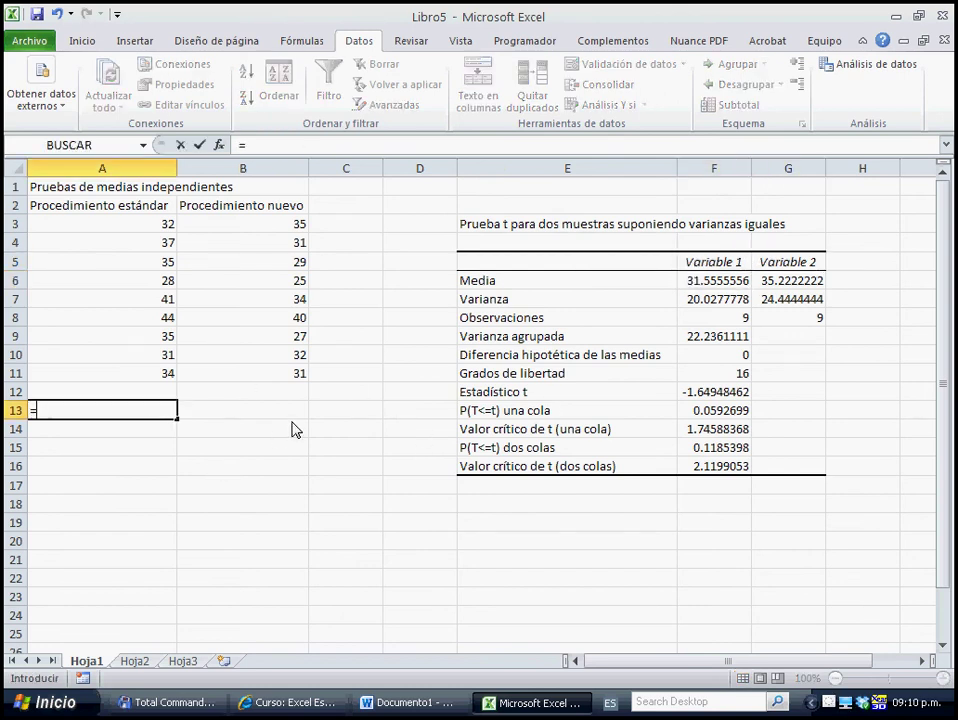
type("promedio(")
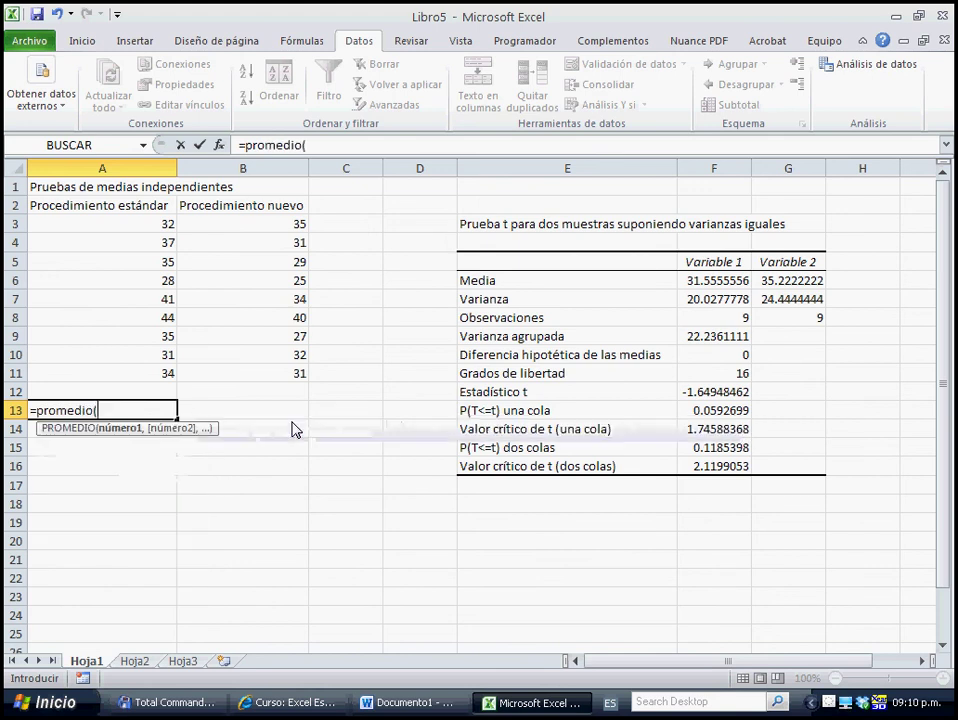
mouse_move(272, 240)
left_mouse_down()
mouse_move(273, 228)
mouse_move(296, 372)
left_mouse_up()
type(")")
key("Return")
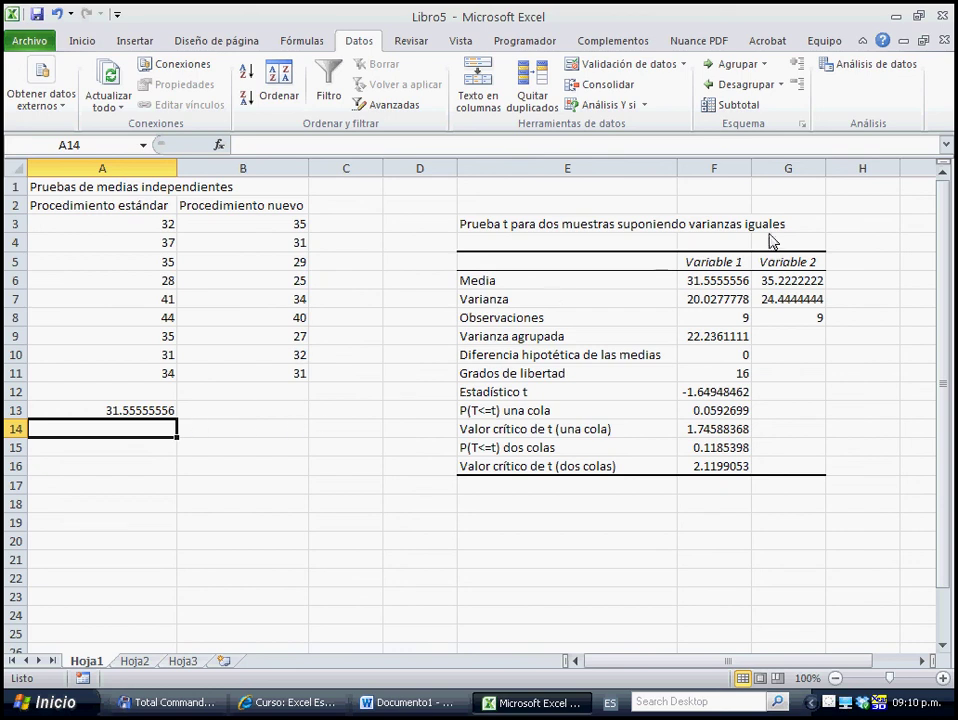
left_click(707, 280)
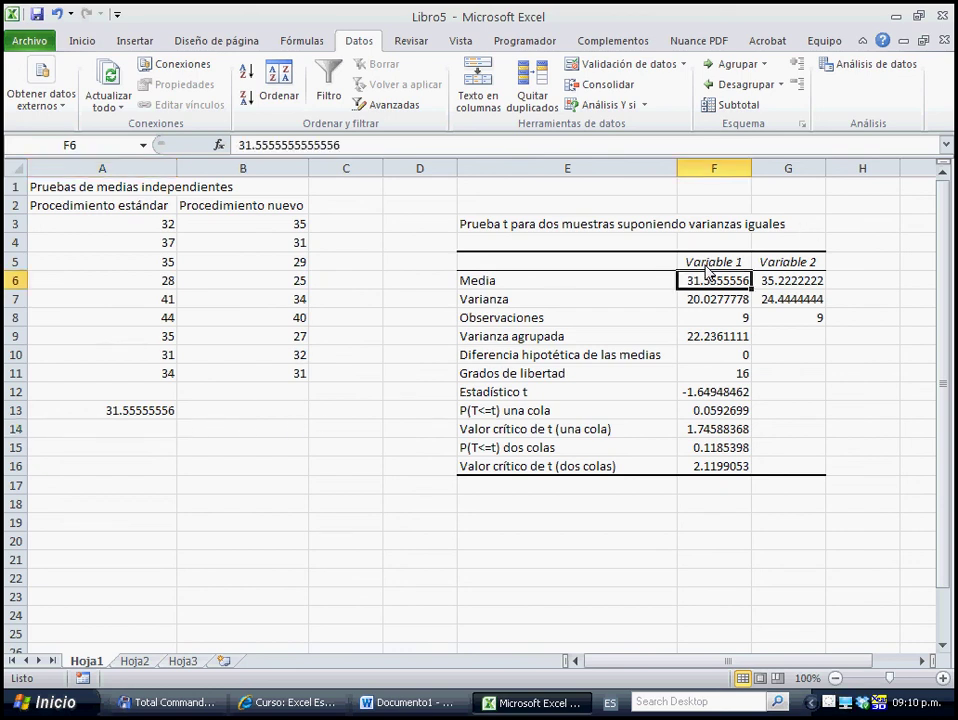
left_click(713, 262)
left_click(228, 202)
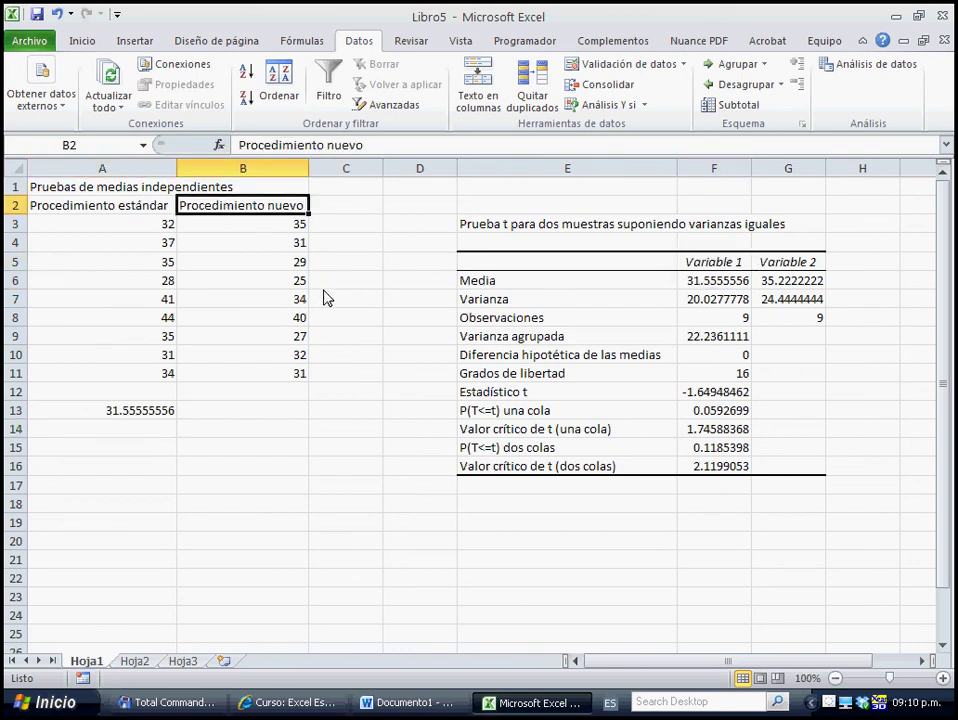
left_click(792, 260)
left_click(155, 204)
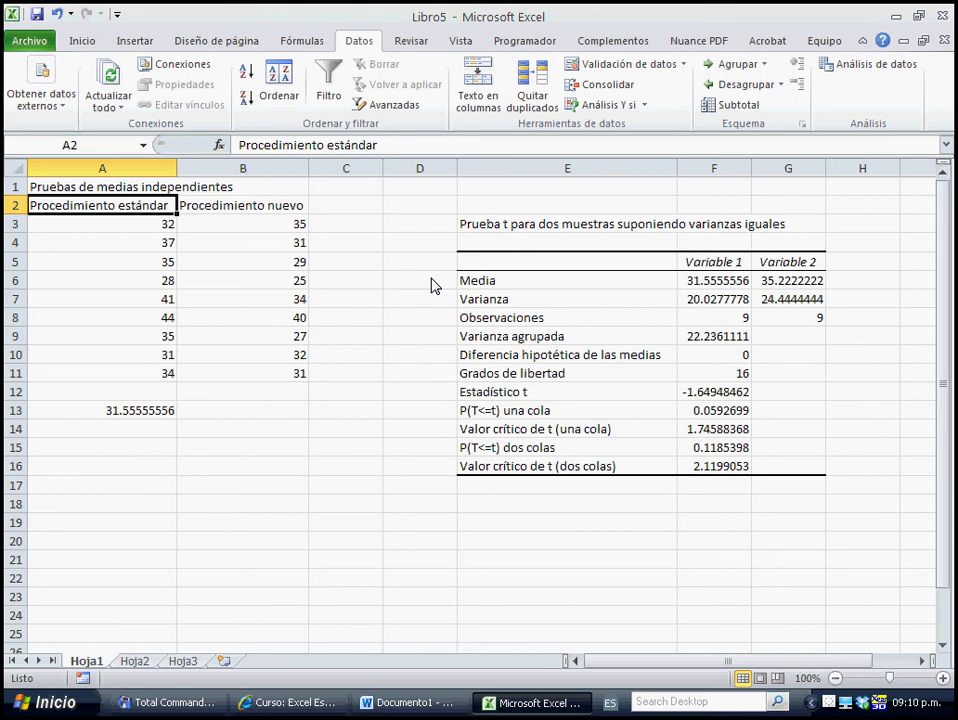
left_click(487, 409)
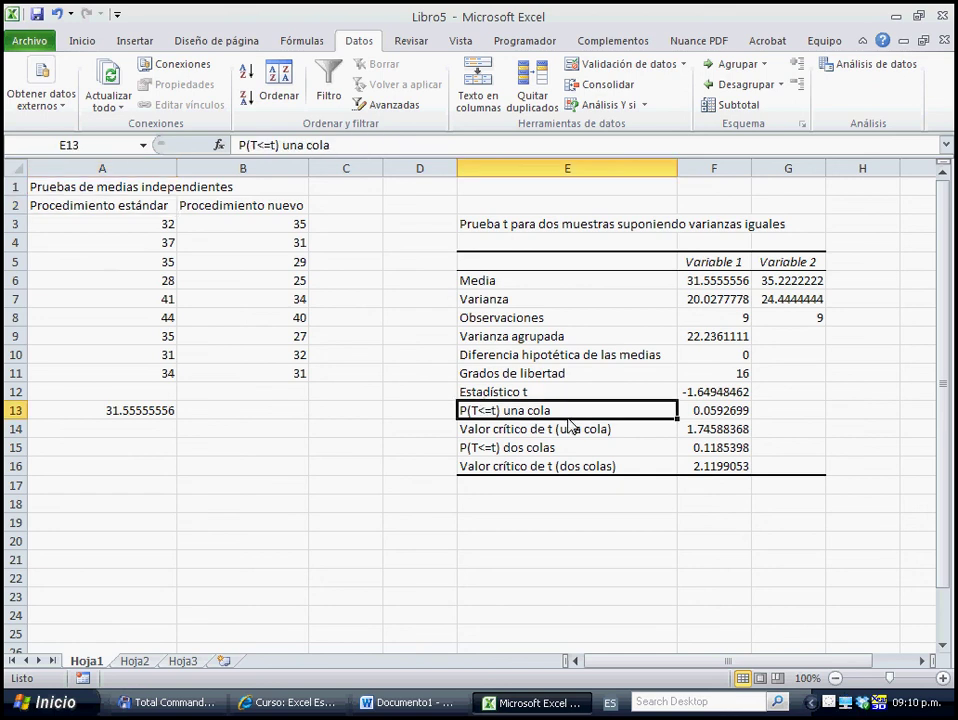
left_click(519, 447)
left_click(513, 410)
left_click(714, 390)
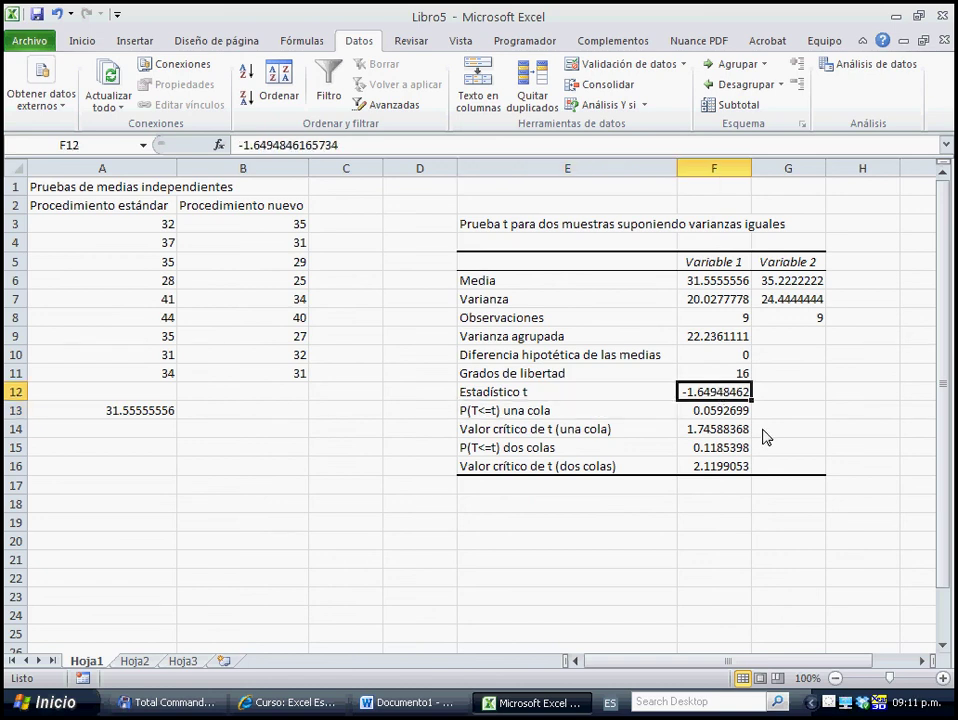
left_click(710, 428)
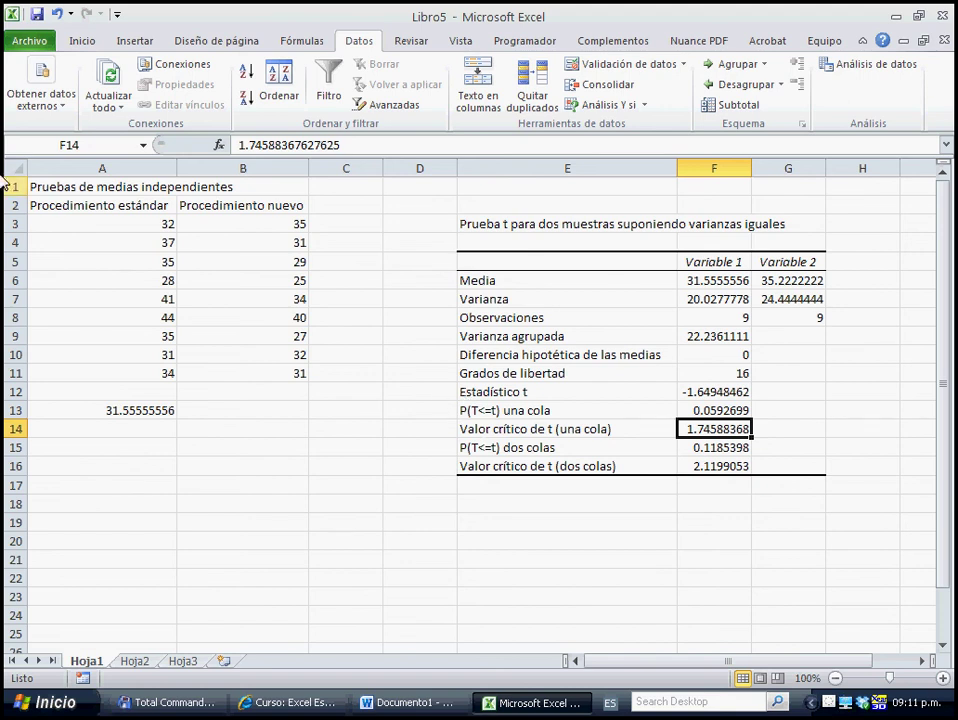
left_click(111, 203)
key("Tab")
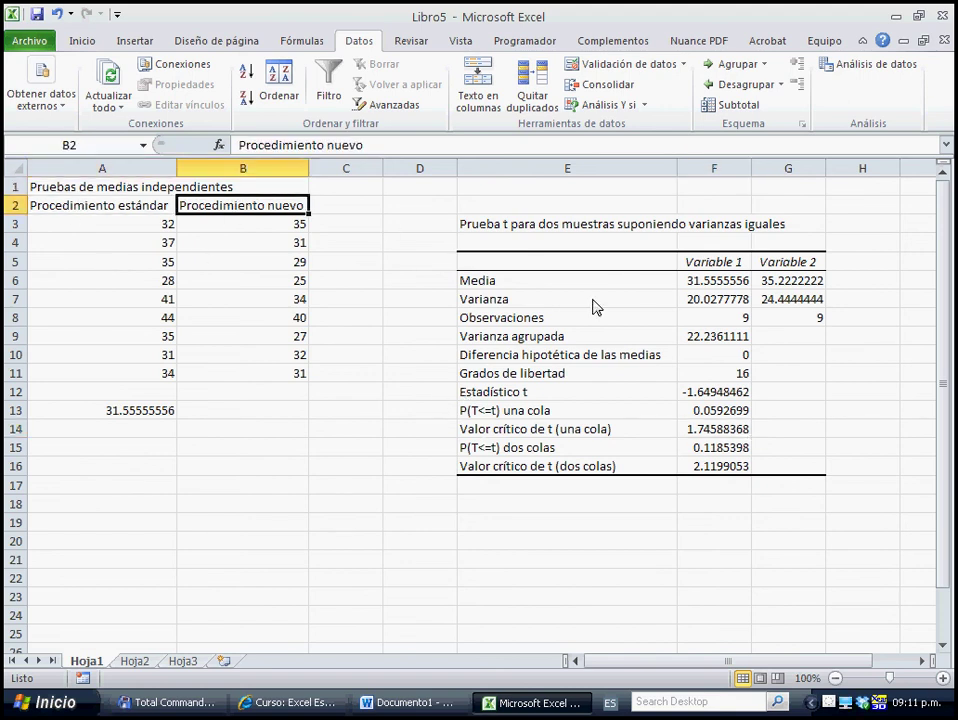